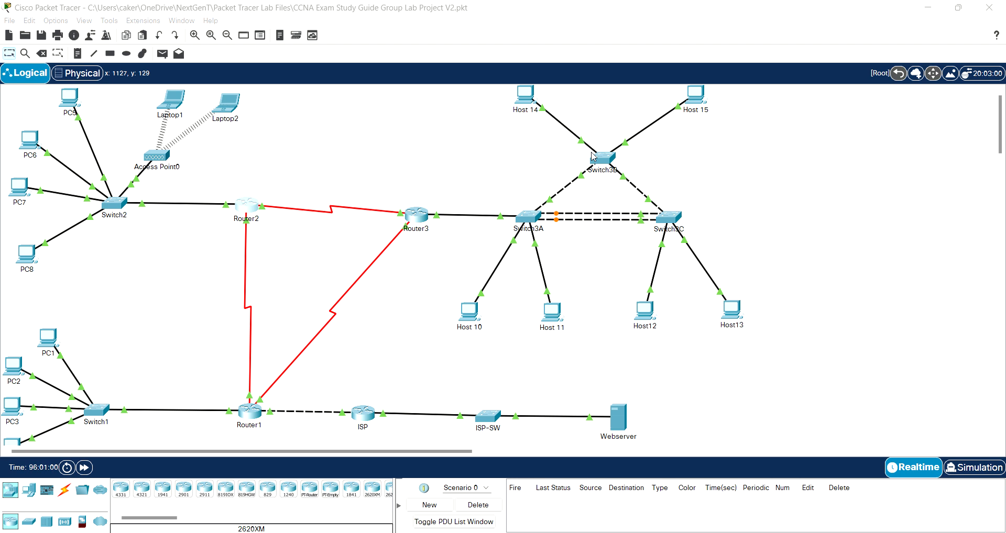
Open the command line of Switch3A and enter privileged EXEC mode, supplying the enable password.
click(533, 213)
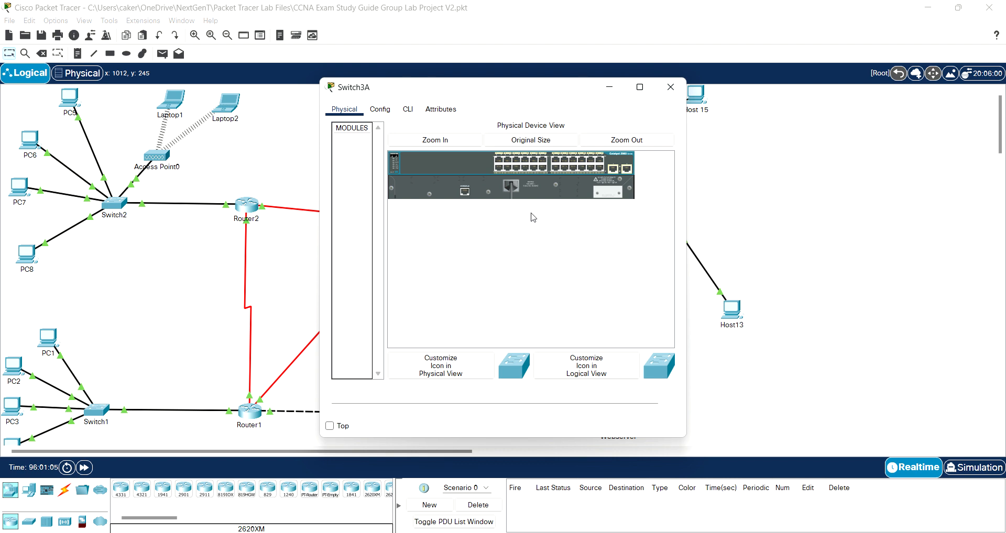
click(408, 109)
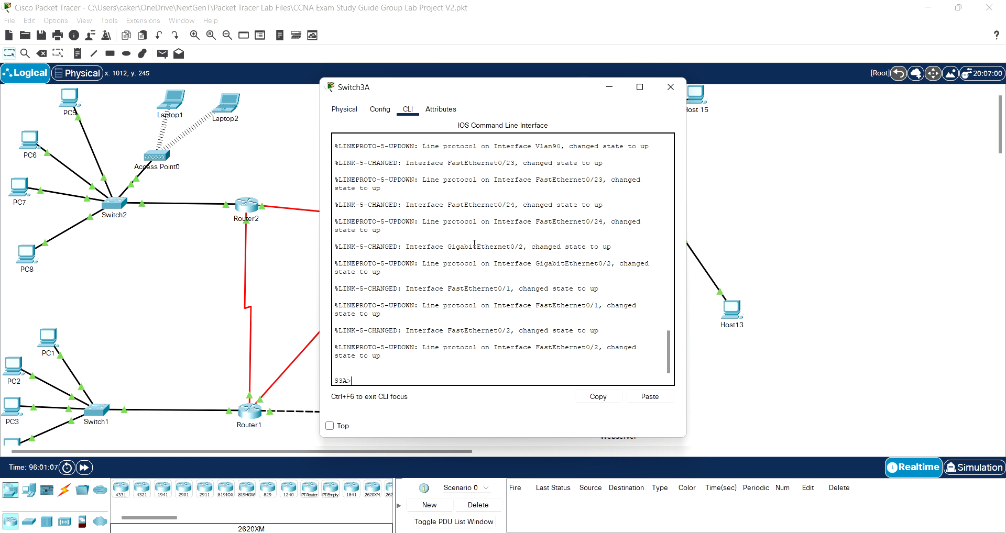
key(Return)
text(en)
key(Return)
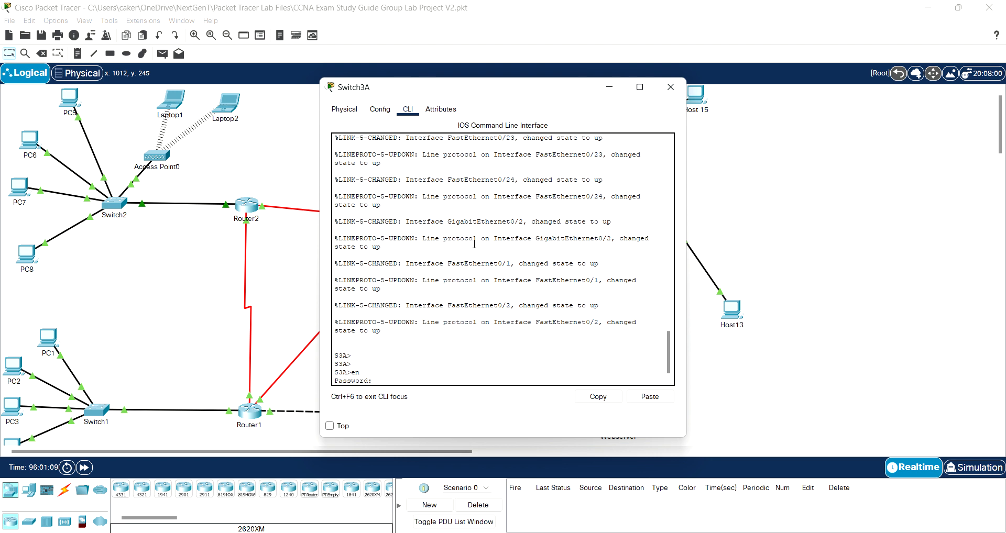
key(Return)
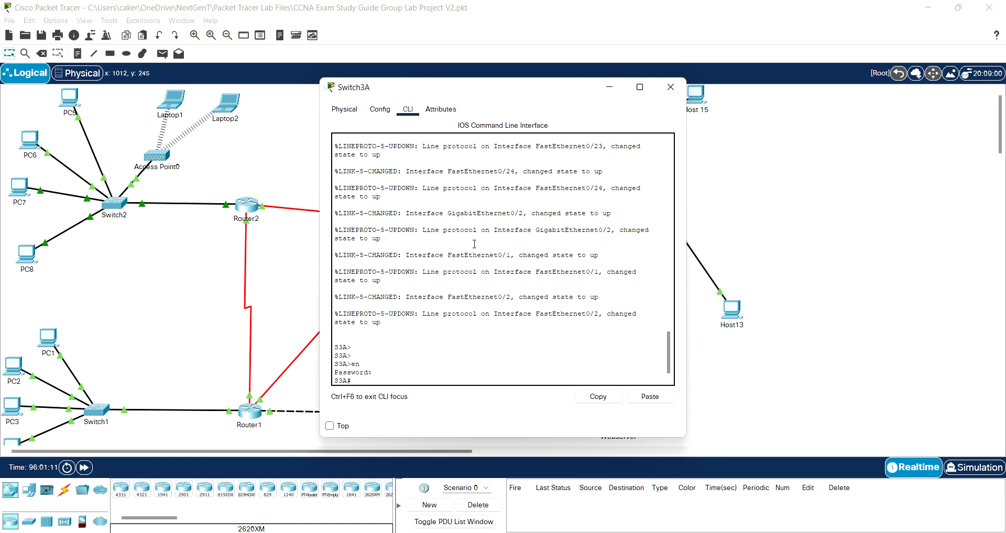
Display the complete running configuration of Switch3A with show run.
text(show run)
key(Return)
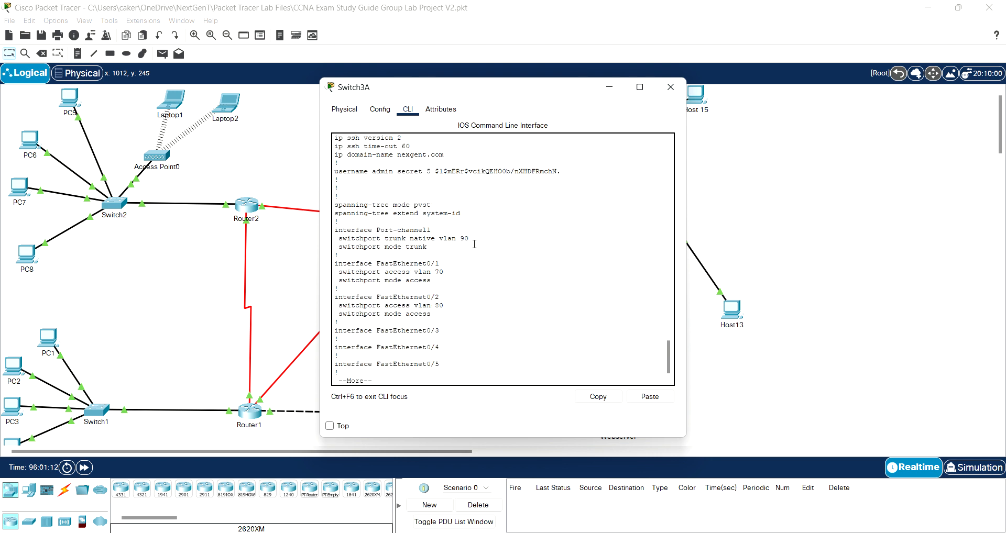
key(space)
key(space)
Examine Switch3A's running configuration from the hostname and SSH settings through the interfaces, VLAN 90 and VTY lines, and close the device window.
scroll(605, 140, up, 1)
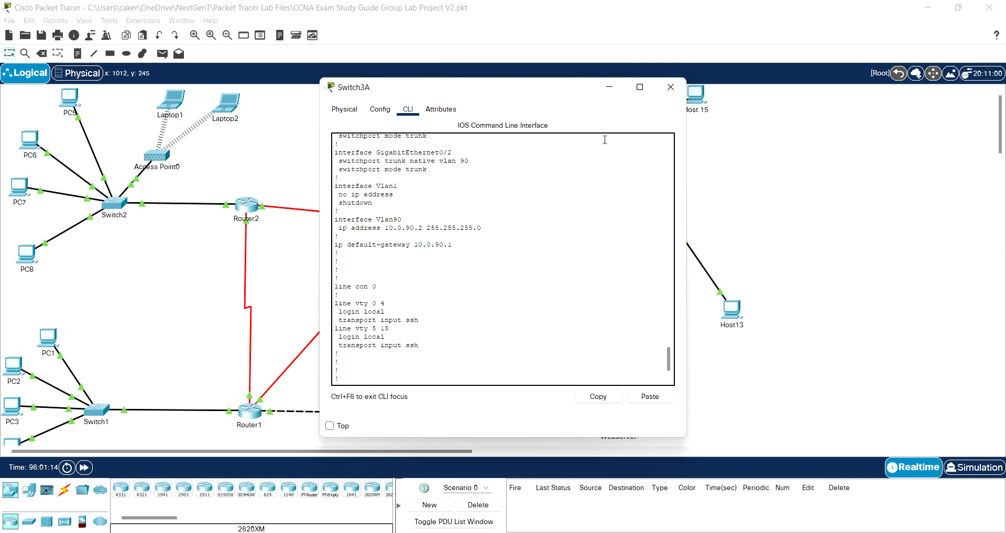
click(640, 87)
scroll(340, 262, up, 5)
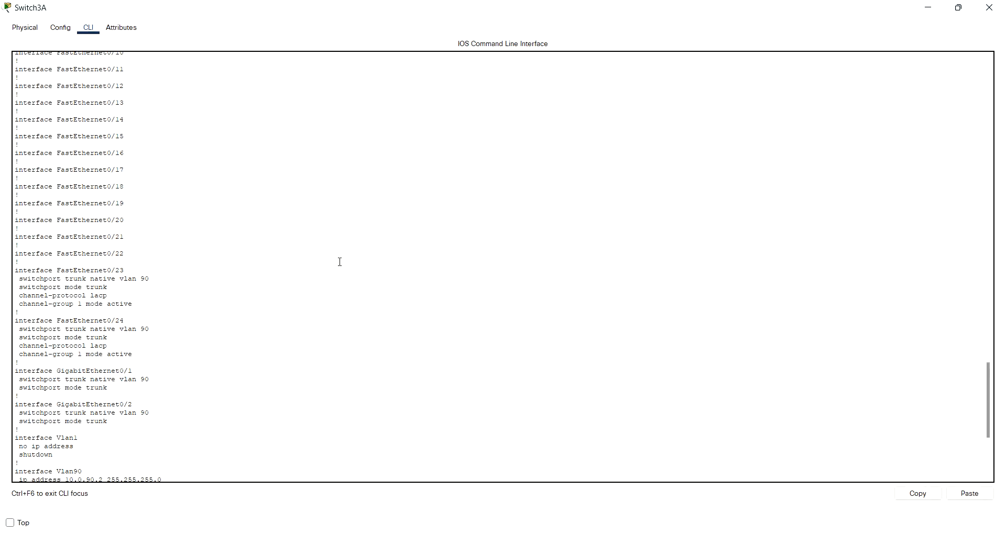
scroll(269, 226, up, 6)
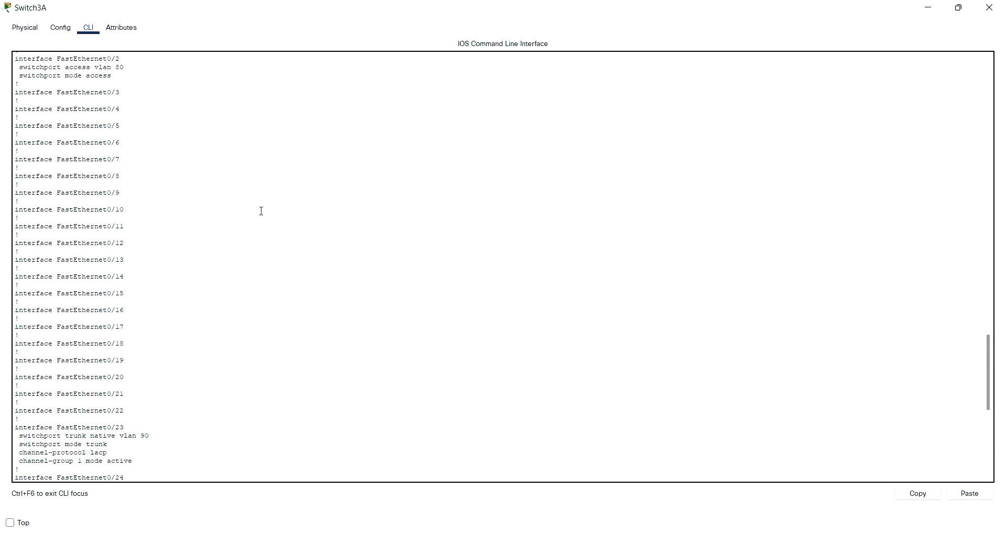
scroll(262, 211, up, 13)
scroll(261, 211, up, 1)
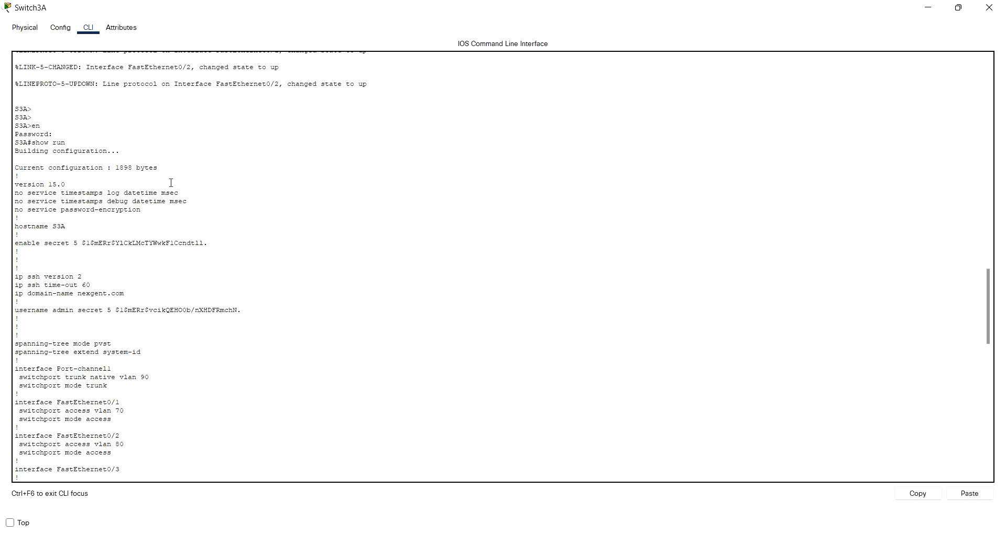
scroll(170, 182, down, 20)
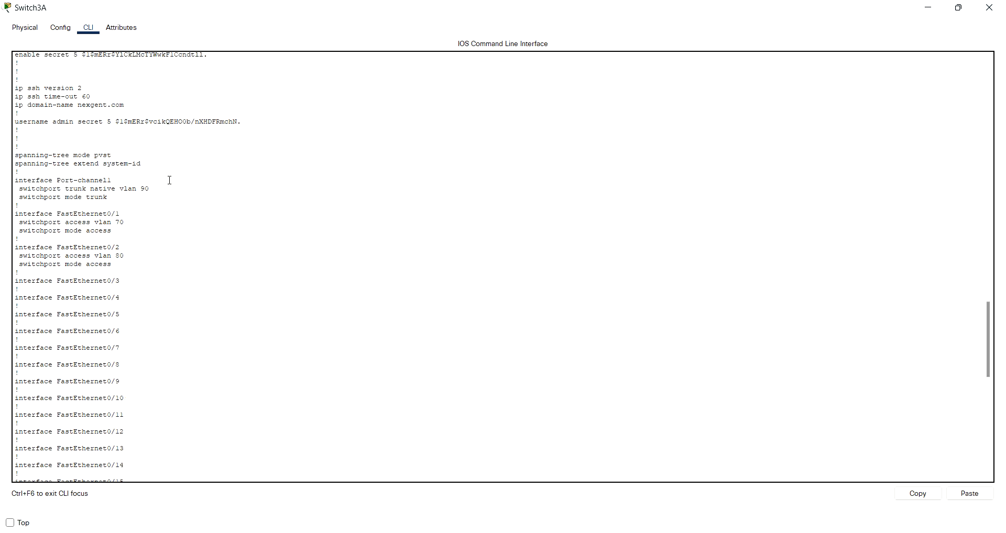
scroll(165, 184, down, 1)
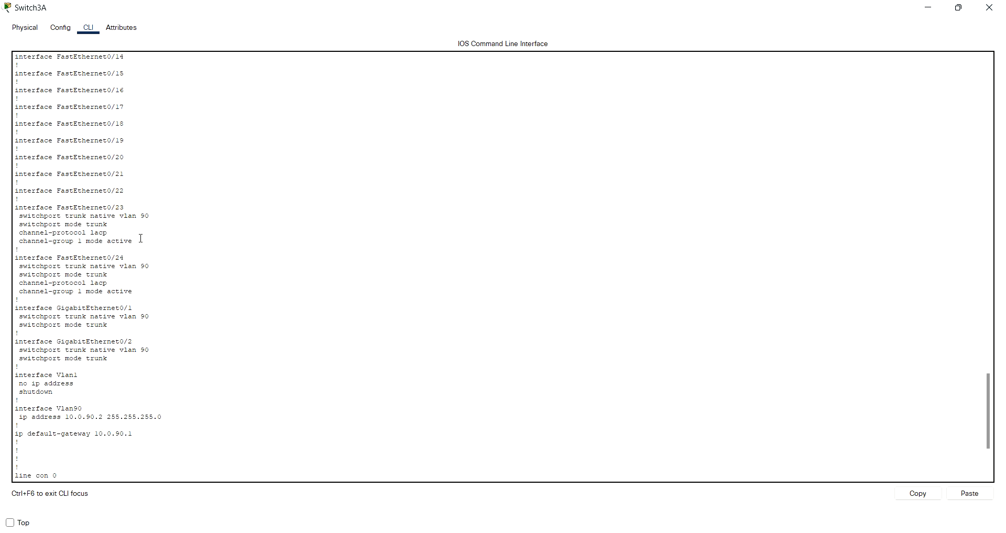
scroll(139, 225, down, 2)
scroll(140, 224, down, 2)
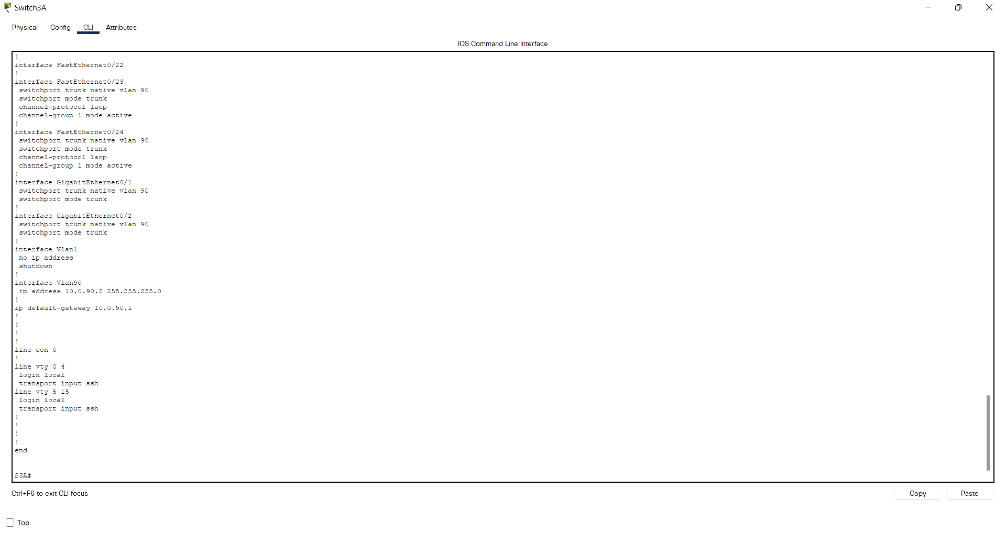
key(alt+Tab)
scroll(239, 255, up, 1)
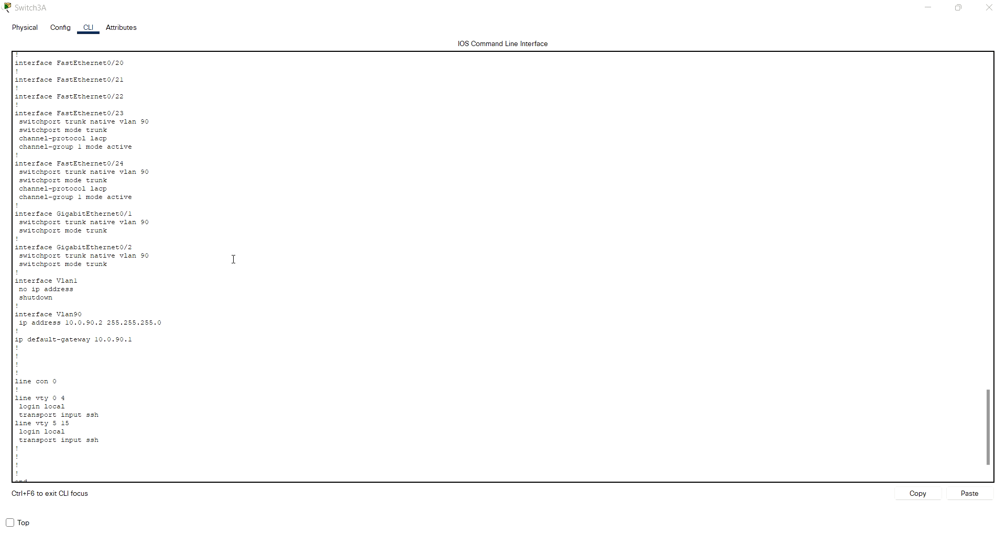
scroll(209, 258, down, 1)
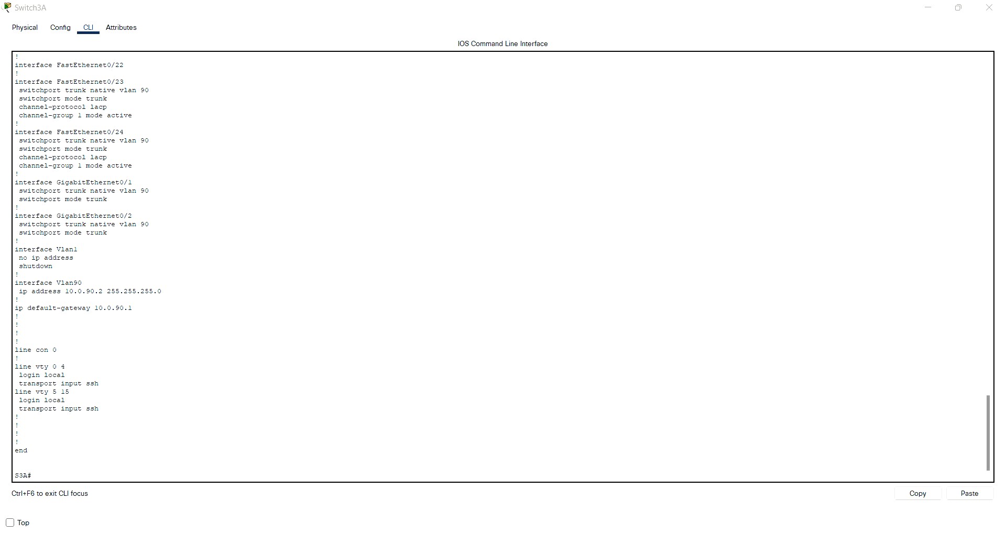
click(989, 7)
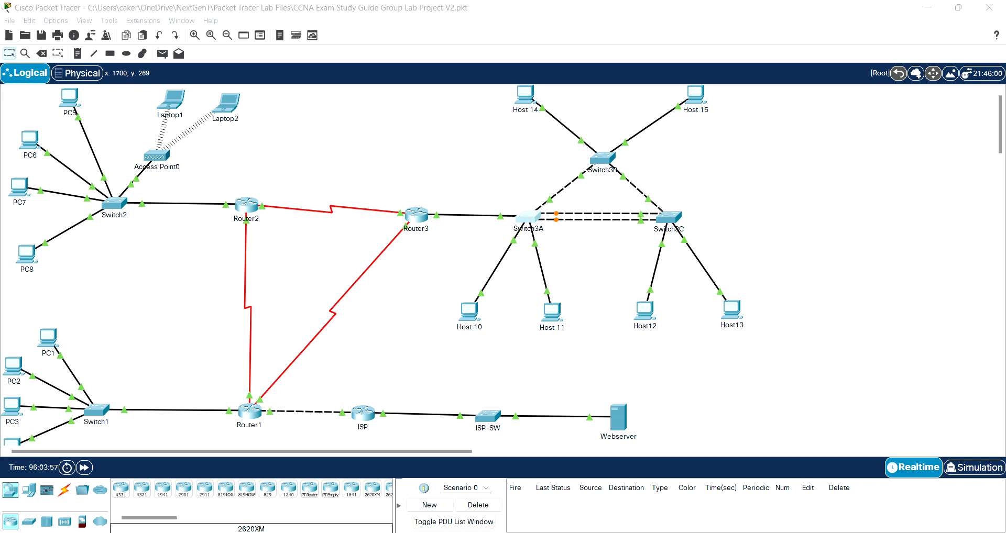
Reopen Switch3A's command line and highlight the interface configuration from FastEthernet0/23 through GigabitEthernet0/2.
click(526, 219)
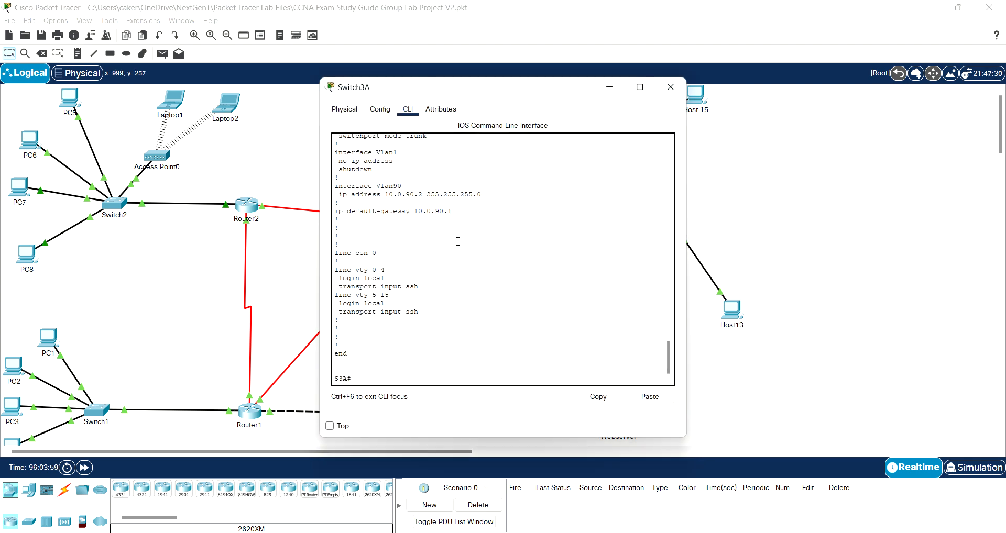
click(640, 87)
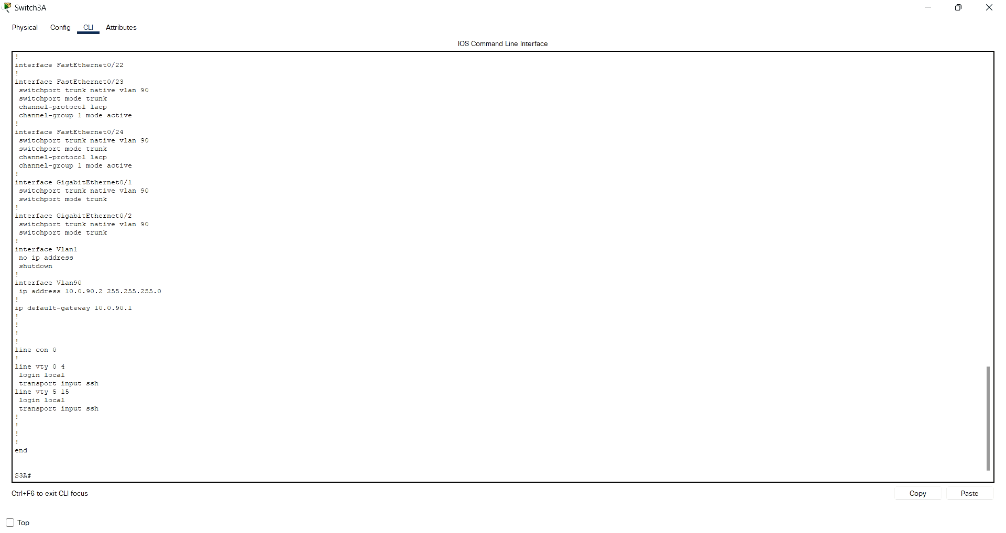
key(alt+Tab)
drag(17, 157, 168, 216)
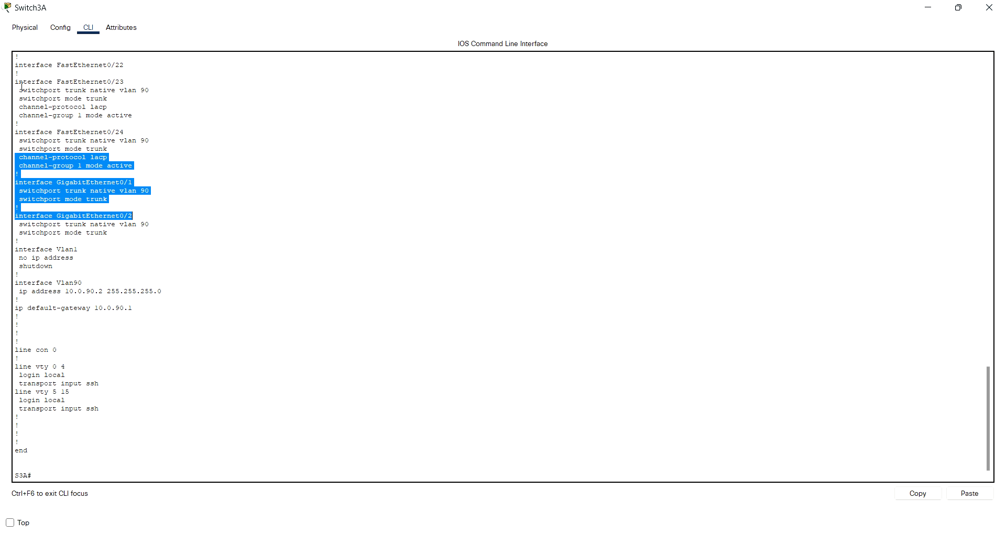
drag(20, 84, 147, 240)
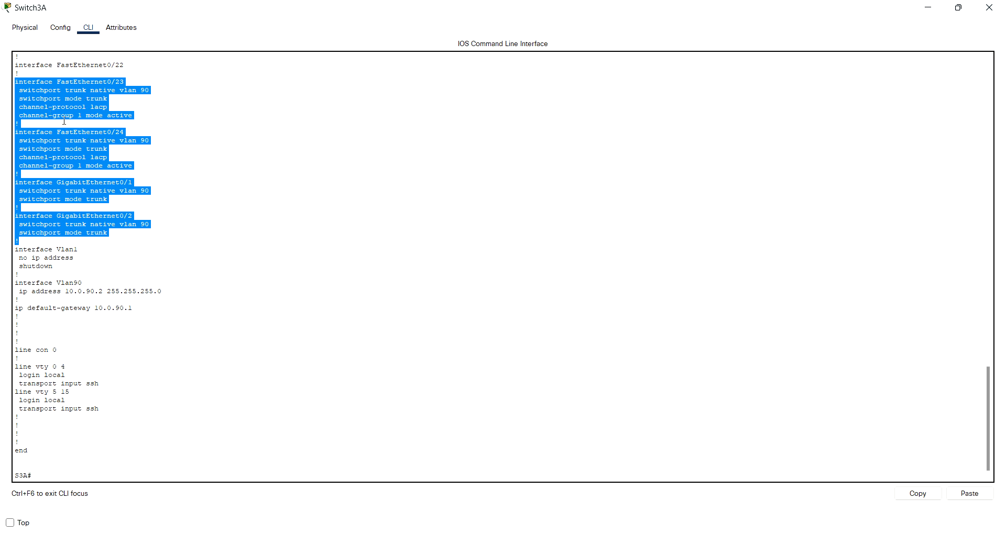
click(116, 109)
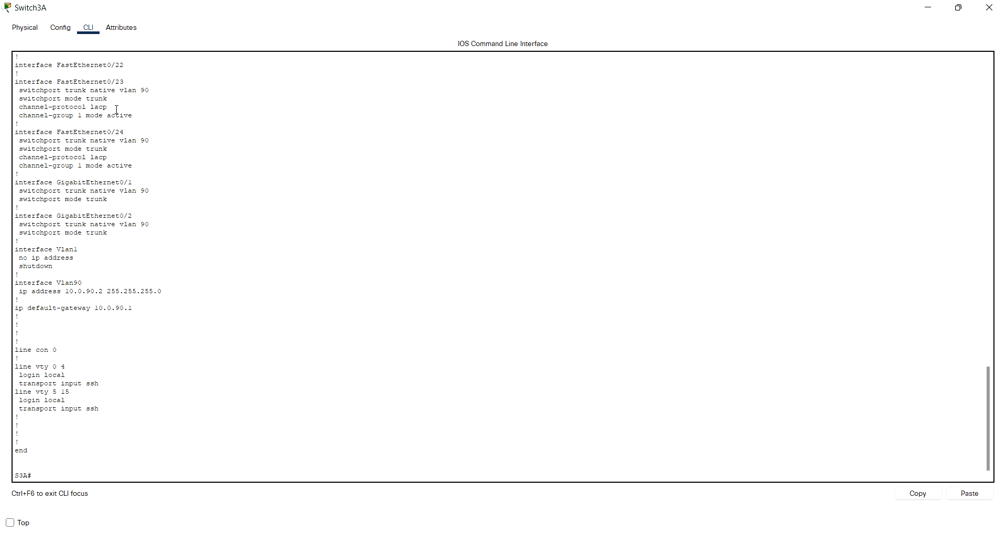
Highlight the channel-group command and its active mode under FastEthernet0/23 for inspection, and close the Switch3A window.
drag(108, 99, 147, 93)
click(88, 108)
click(125, 114)
drag(35, 116, 132, 119)
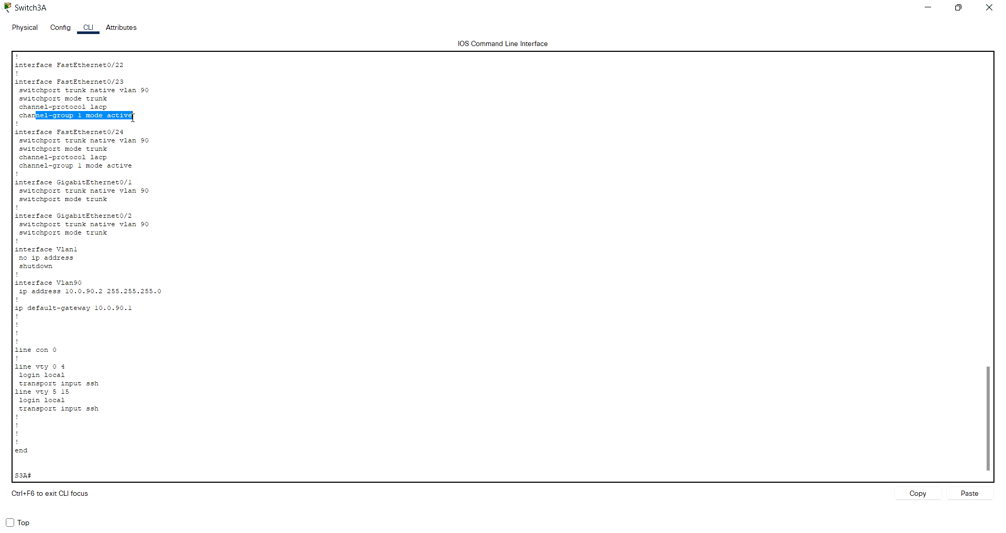
double_click(130, 116)
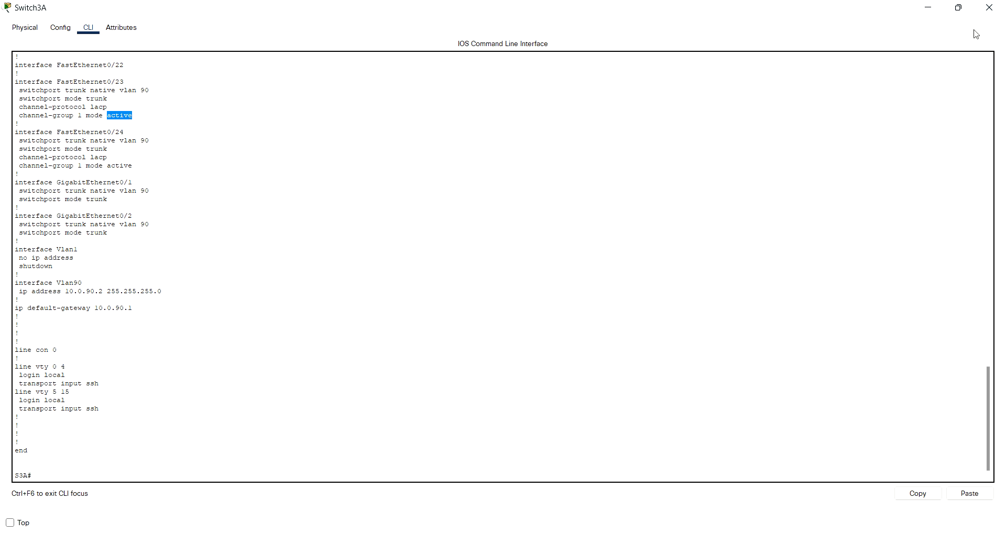
click(958, 8)
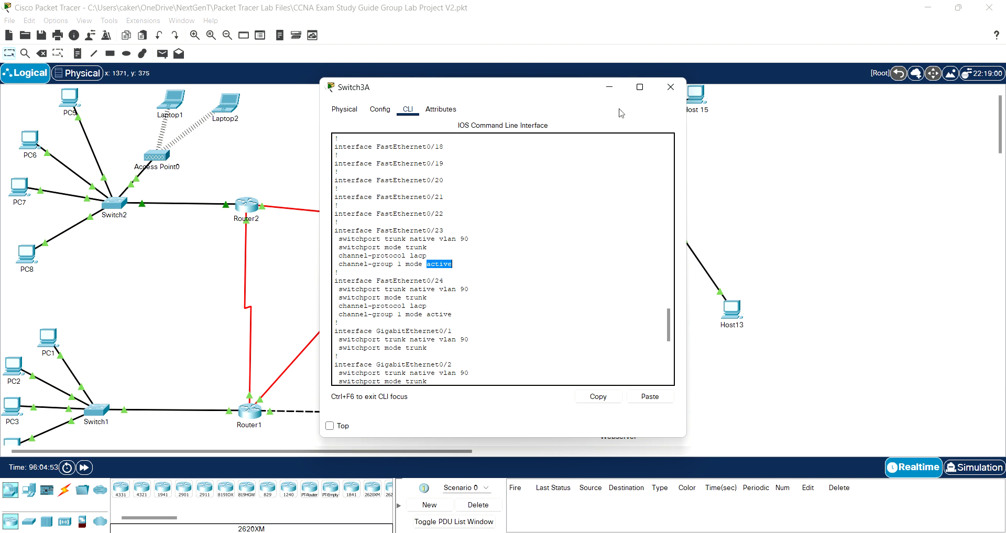
click(640, 88)
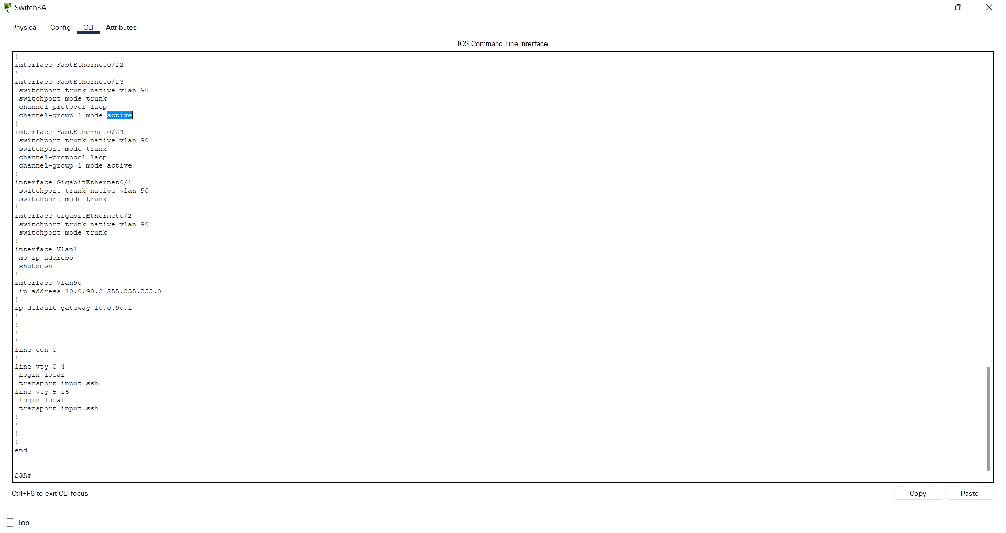
click(958, 8)
click(671, 87)
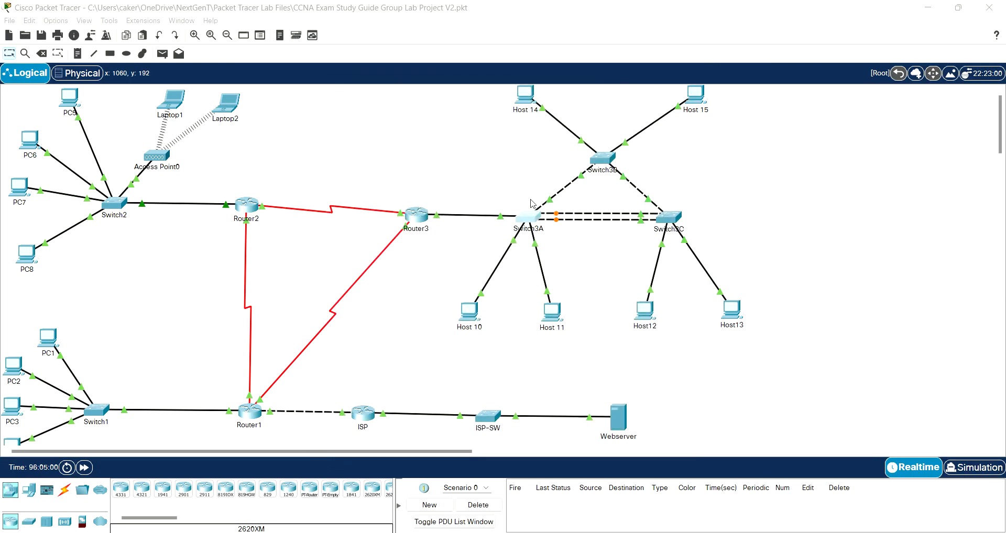
Open the command line of Router3 and enter privileged EXEC mode, supplying the enable password.
click(415, 220)
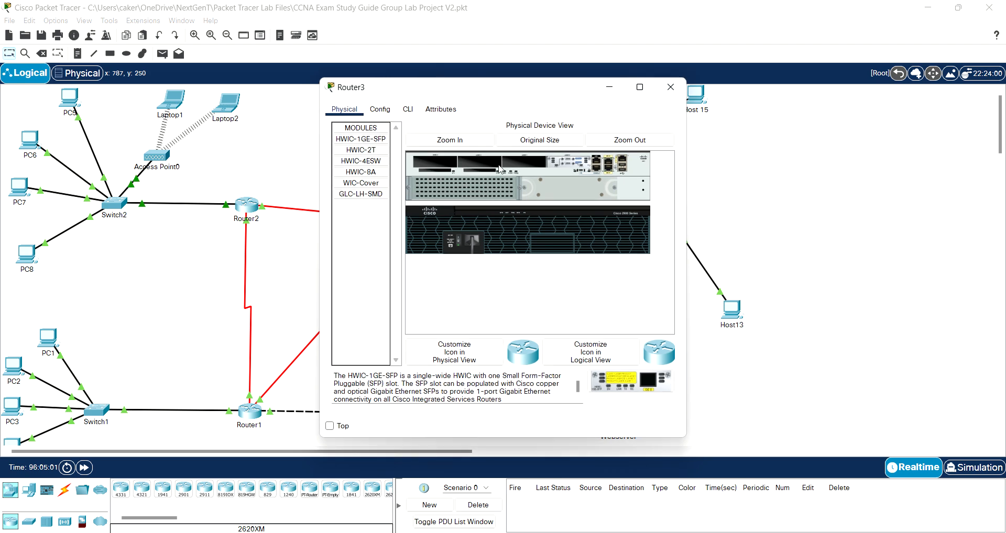
click(406, 111)
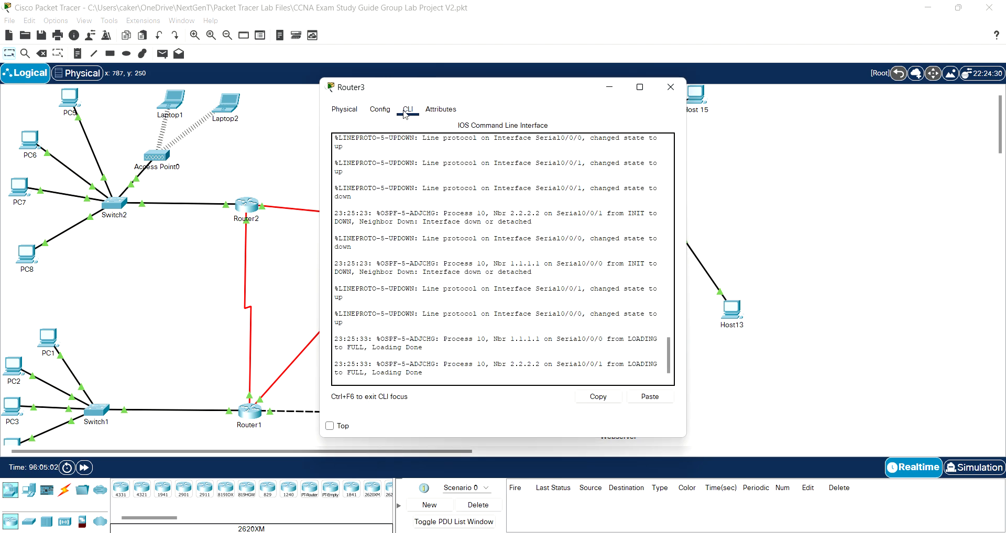
click(640, 87)
click(474, 320)
key(Return)
key(Return)
text(en)
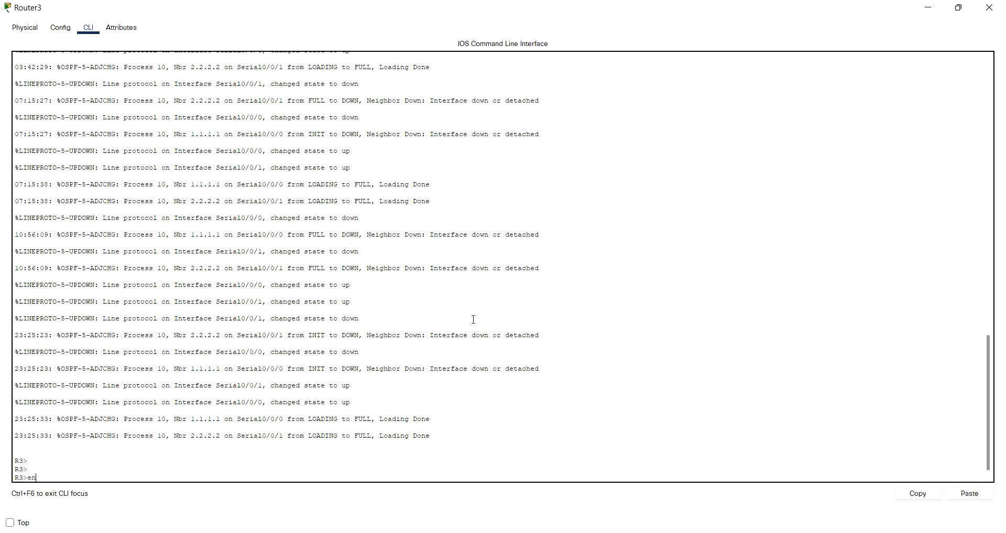
key(Return)
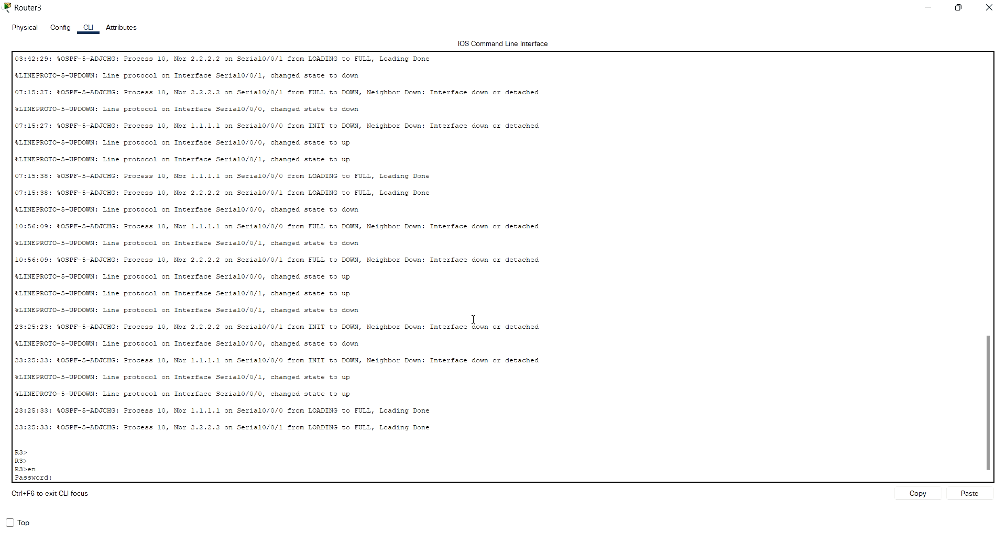
key(Return)
key(Return)
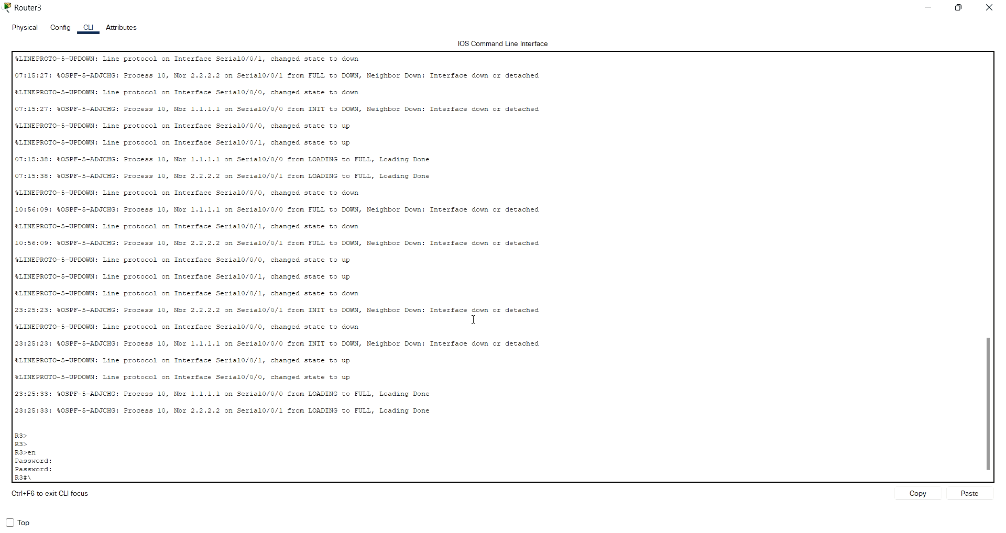
Display Router3's running configuration with sh run and examine its SSH settings and the GigabitEthernet0/0 subinterfaces for VLANs 70, 80 and 90.
text(sh run)
key(Return)
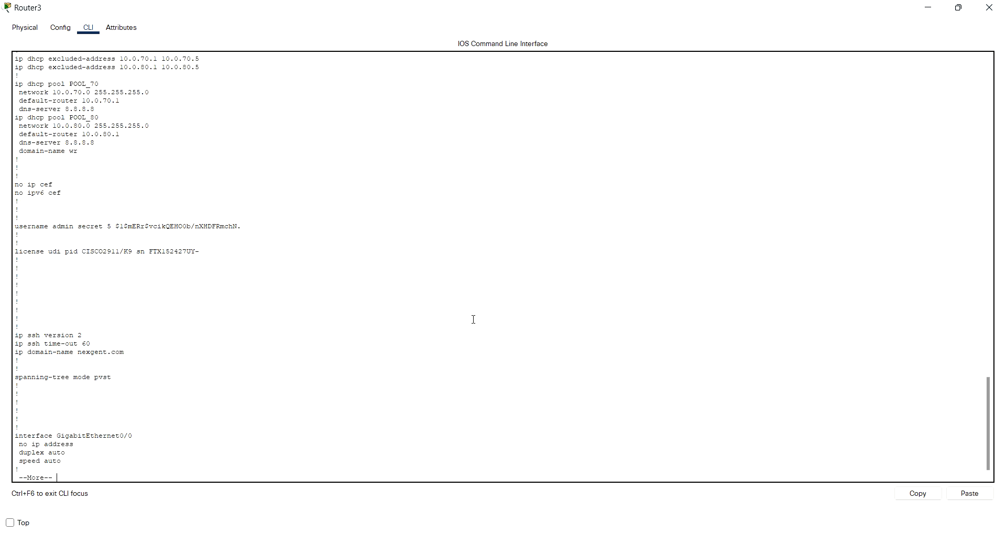
key(space)
scroll(425, 270, up, 12)
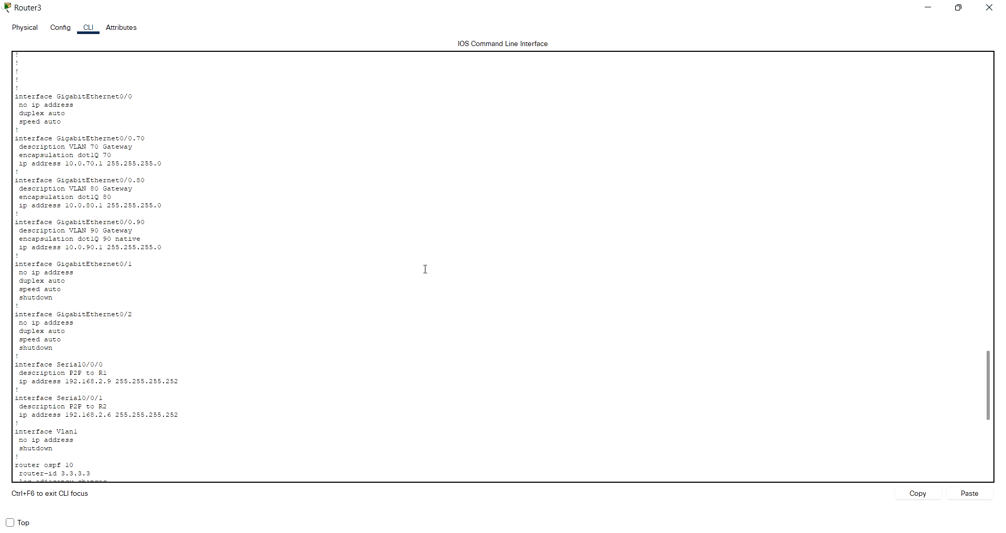
scroll(425, 270, up, 3)
scroll(425, 270, up, 3)
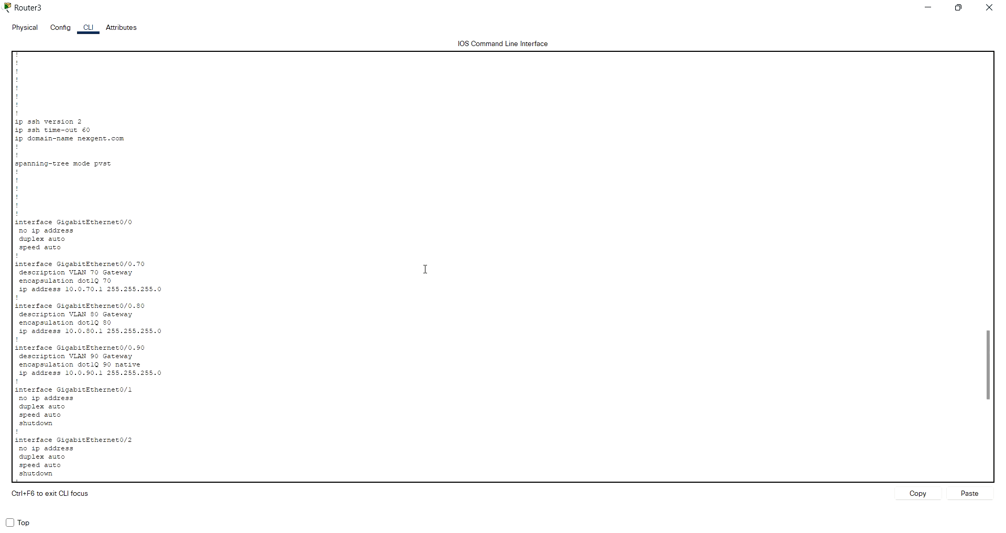
scroll(425, 269, up, 3)
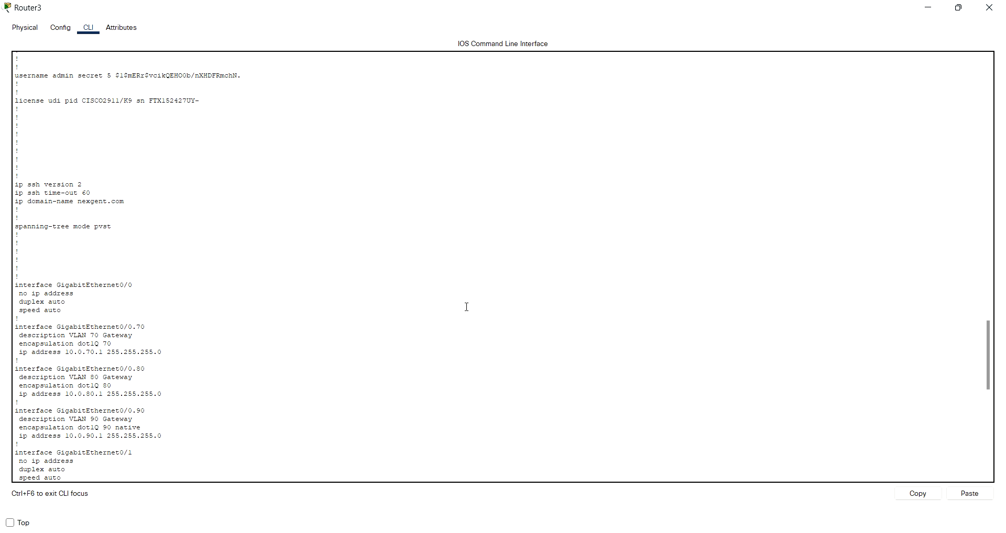
scroll(291, 253, down, 3)
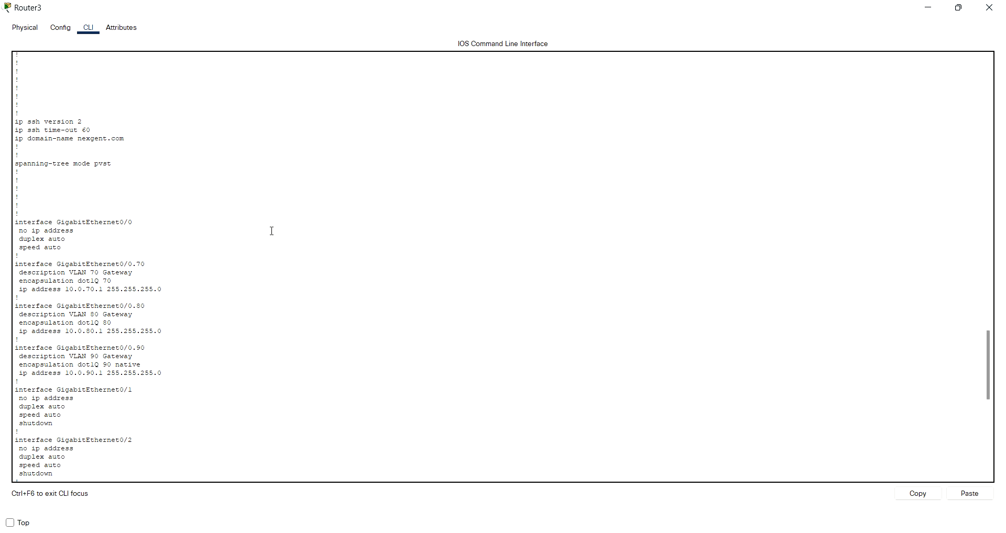
Examine the rest of Router3's running configuration, covering the VLAN subinterfaces, serial links, OSPF process 10 and vty lines.
scroll(158, 269, down, 2)
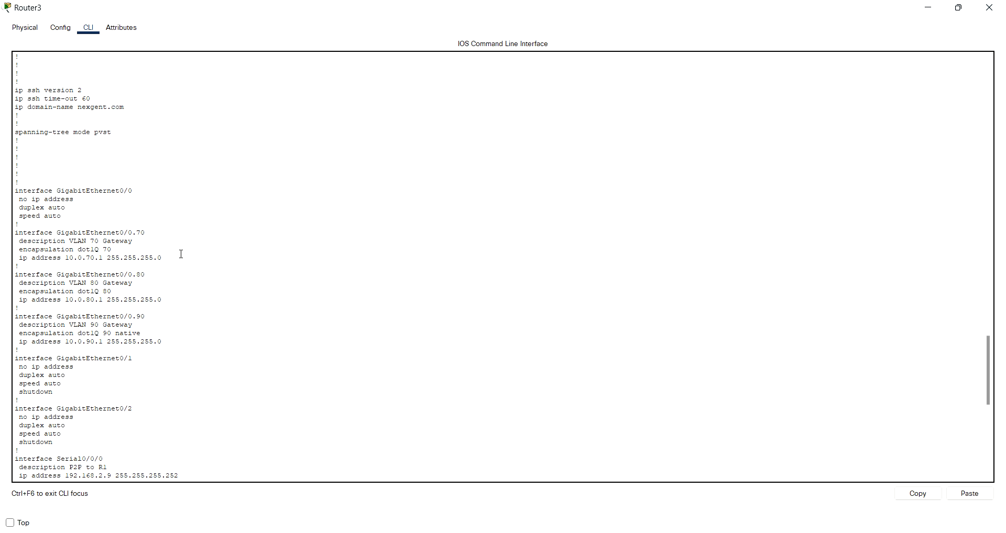
scroll(181, 253, down, 1)
scroll(183, 254, down, 2)
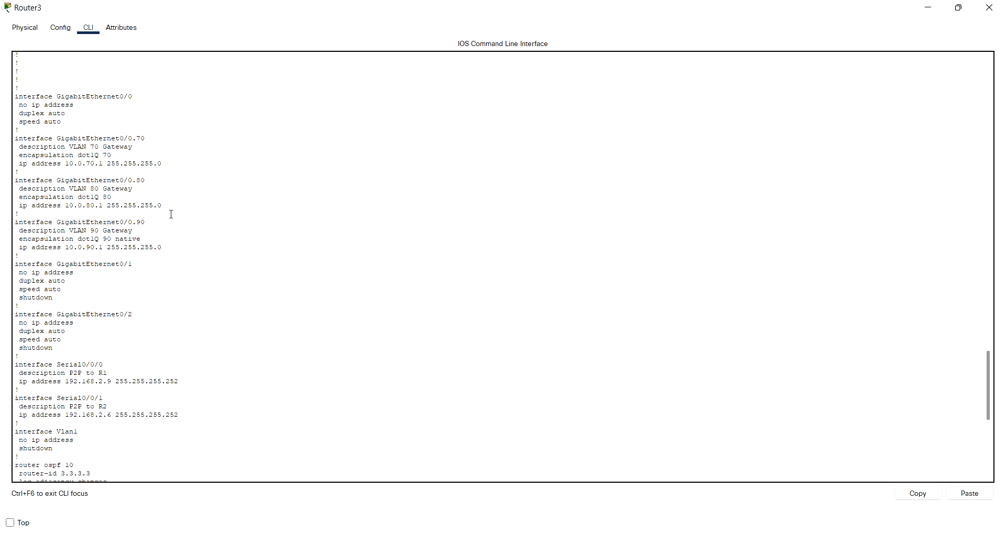
scroll(148, 208, down, 7)
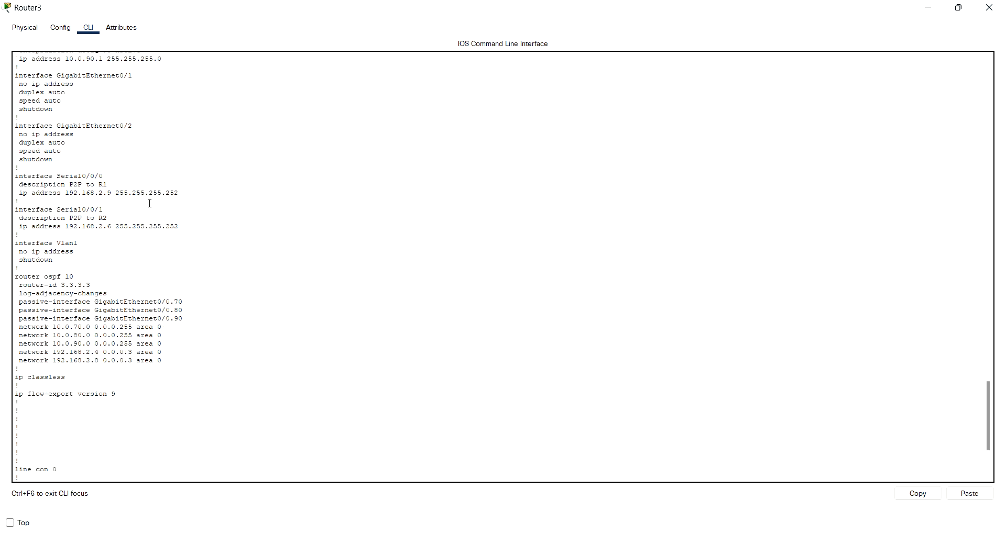
scroll(150, 204, down, 7)
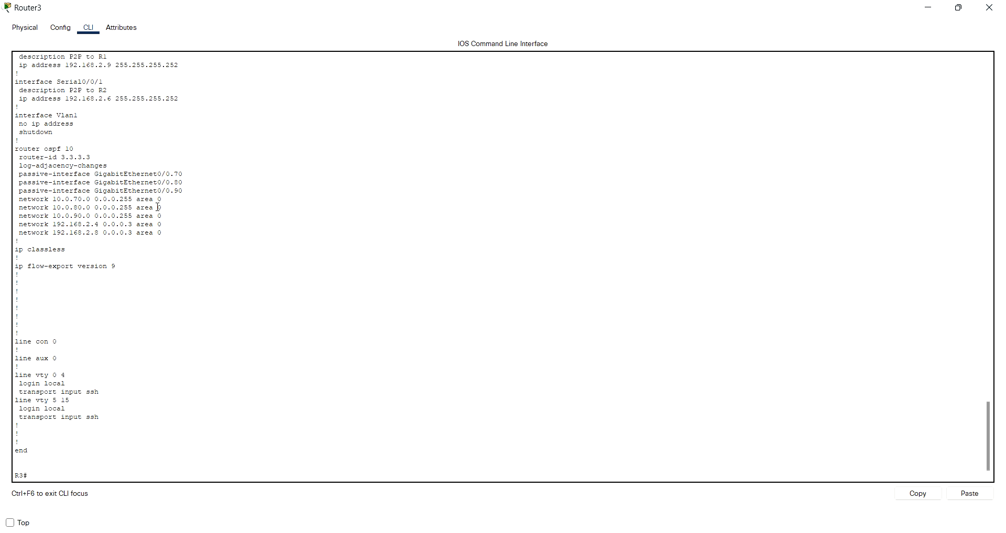
Highlight the DHCP excluded addresses and the POOL_70 and POOL_80 definitions in Router3's running configuration for inspection.
scroll(158, 208, up, 20)
scroll(157, 208, up, 7)
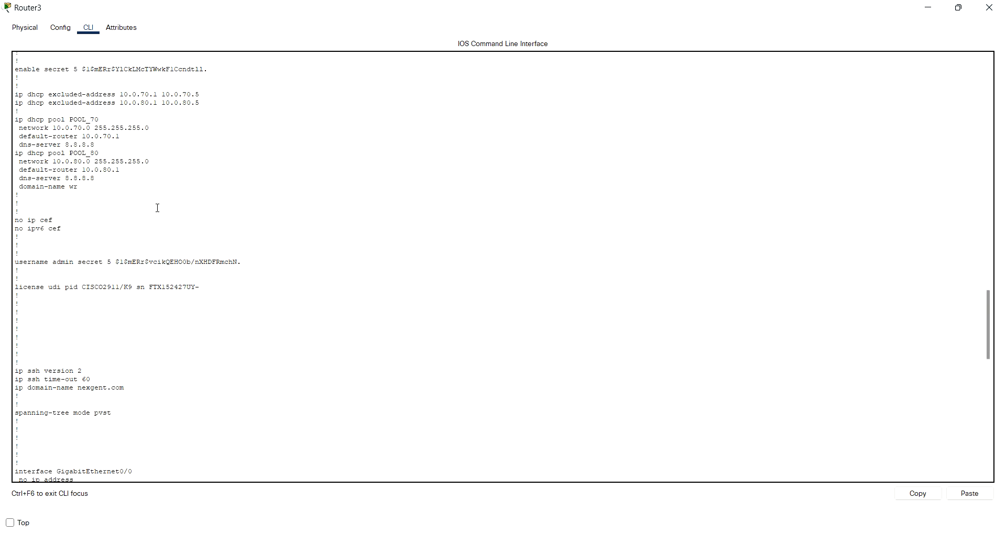
scroll(157, 190, down, 10)
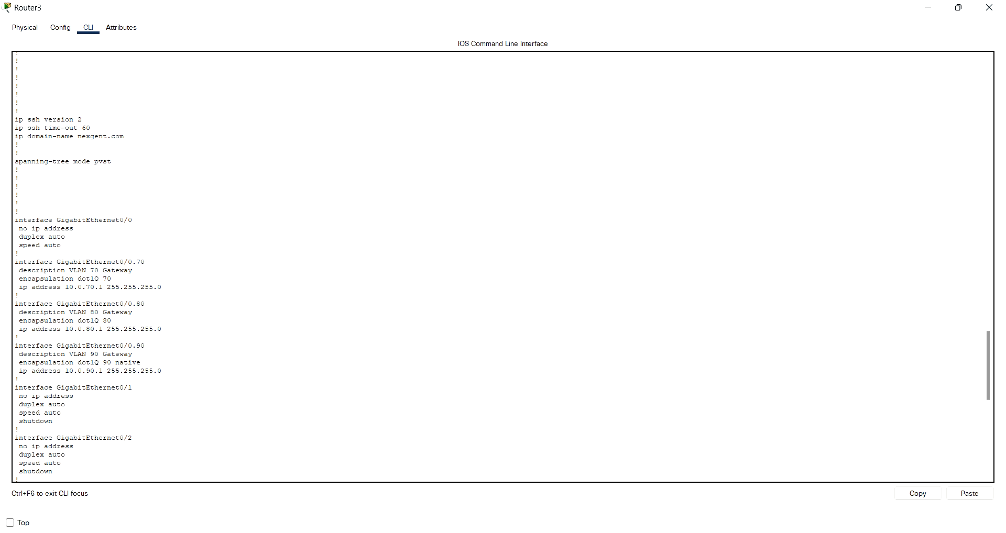
scroll(150, 285, up, 7)
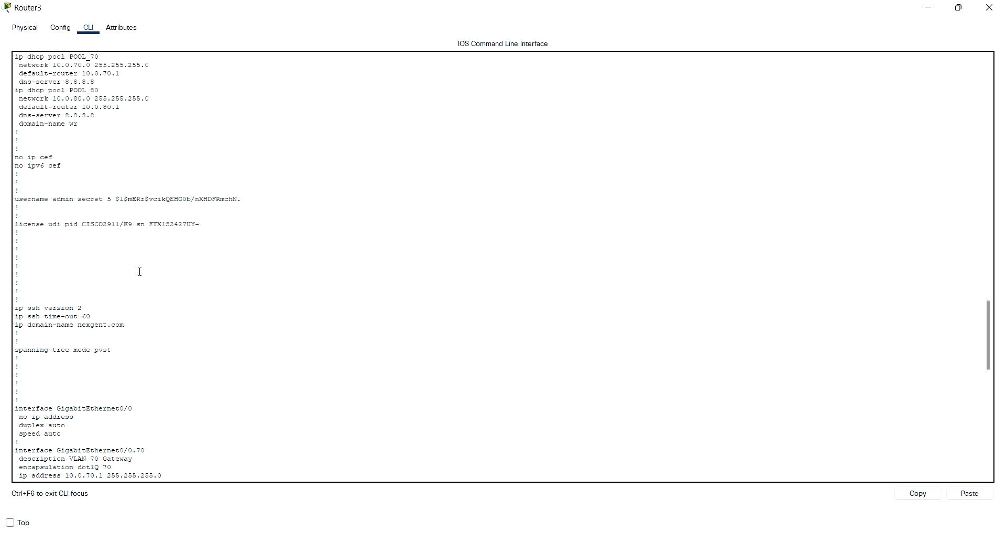
scroll(140, 257, up, 7)
scroll(138, 237, up, 1)
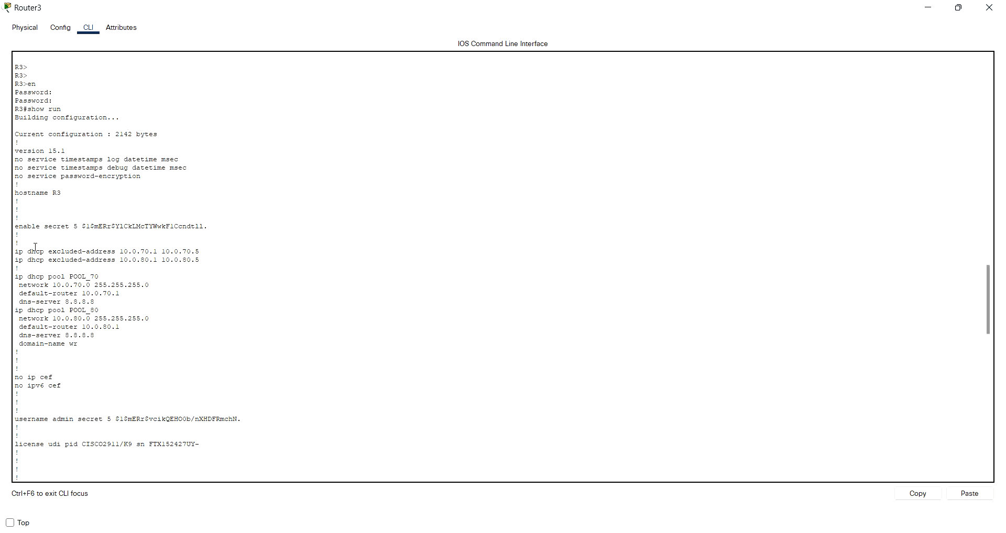
drag(14, 251, 135, 355)
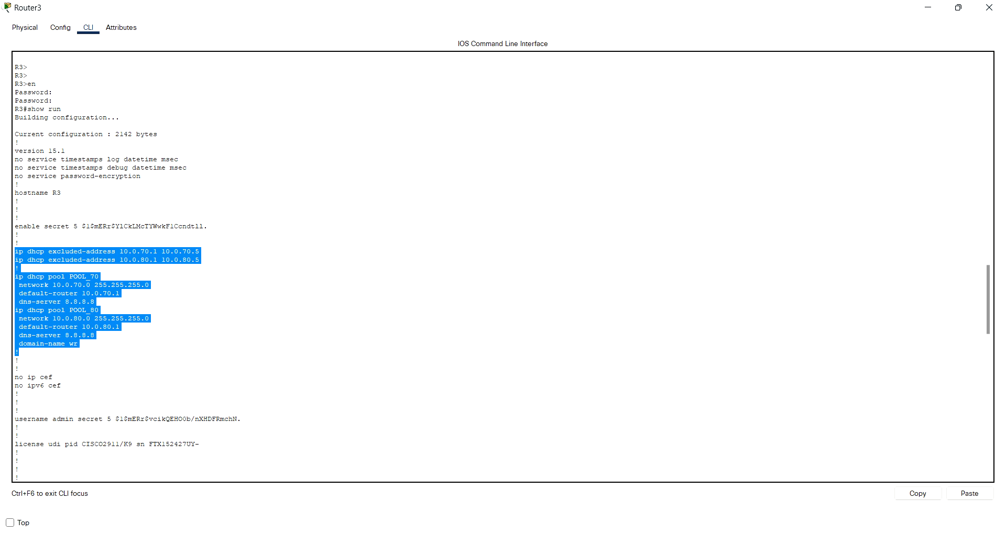
key(alt+Tab)
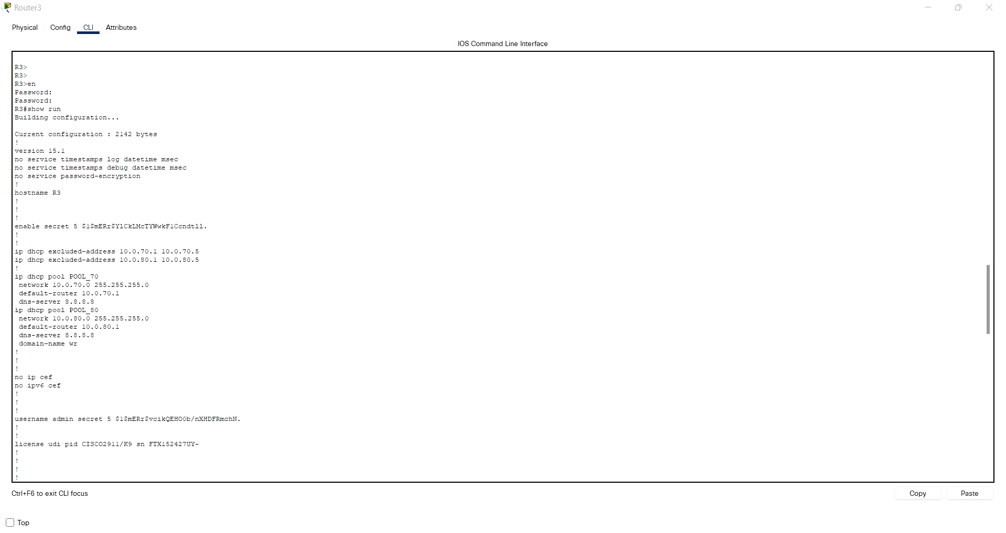